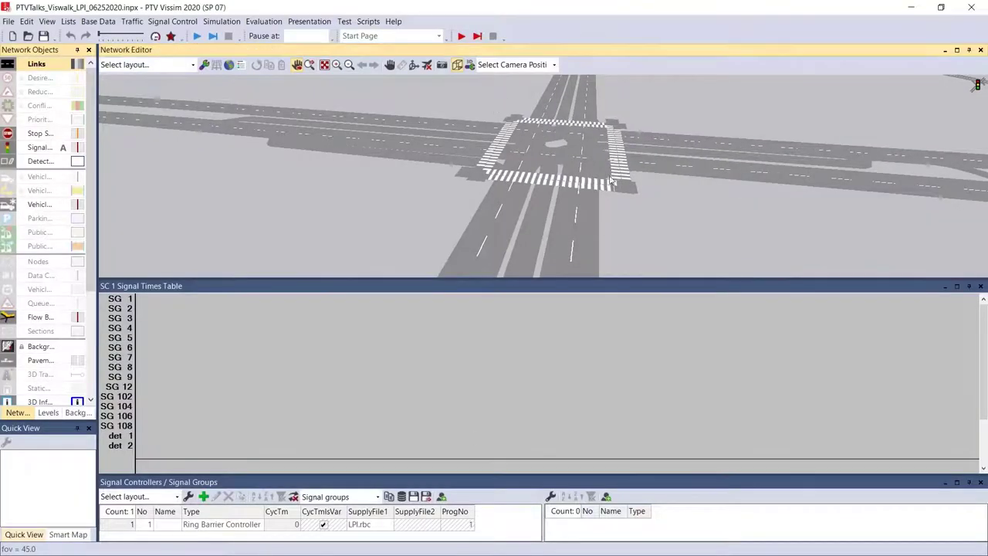
# Switch the network to 2D without the aerial map and list controller 1's 14 signal groups
pyautogui.scroll(2, 610, 181)
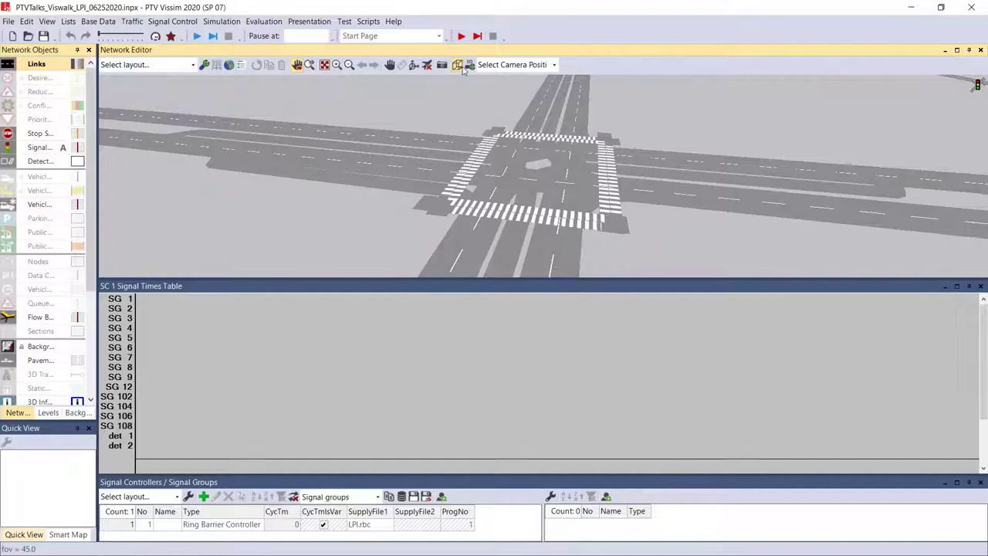
pyautogui.click(461, 67)
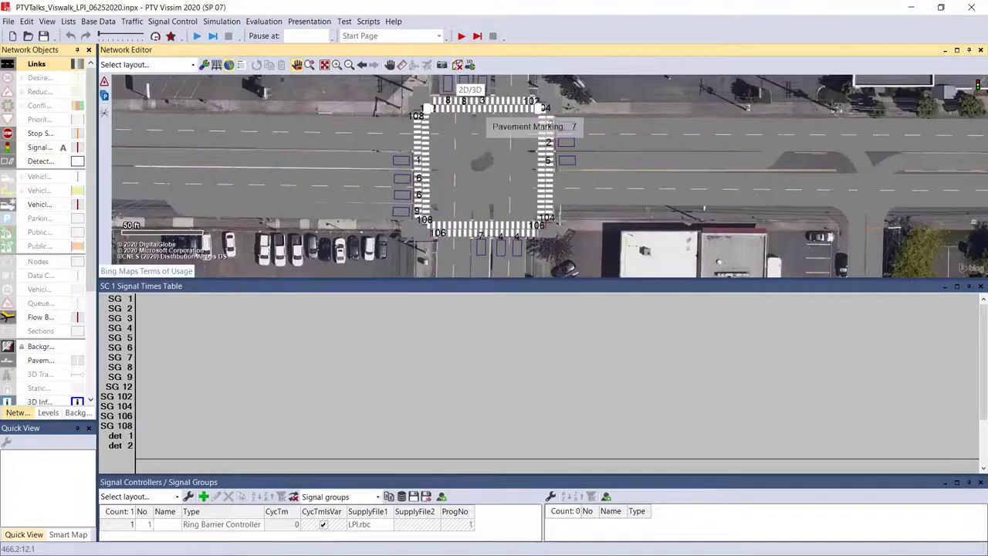
pyautogui.click(228, 66)
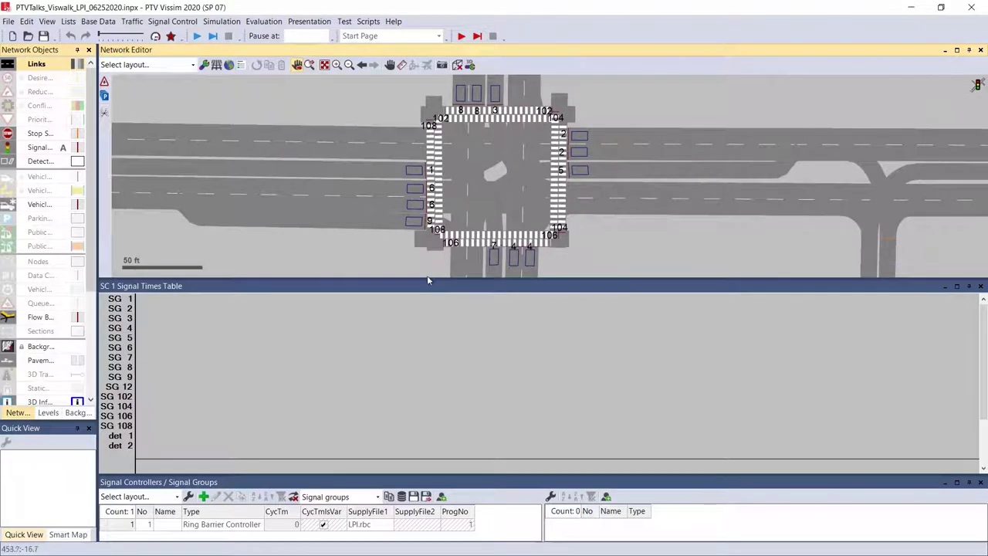
pyautogui.moveTo(428, 281); pyautogui.dragTo(456, 425)
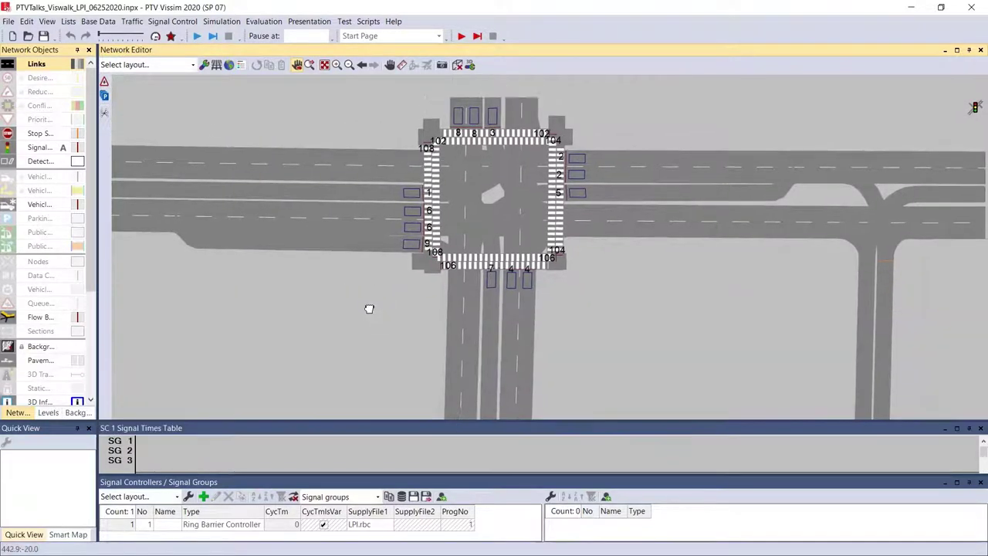
pyautogui.click(124, 527)
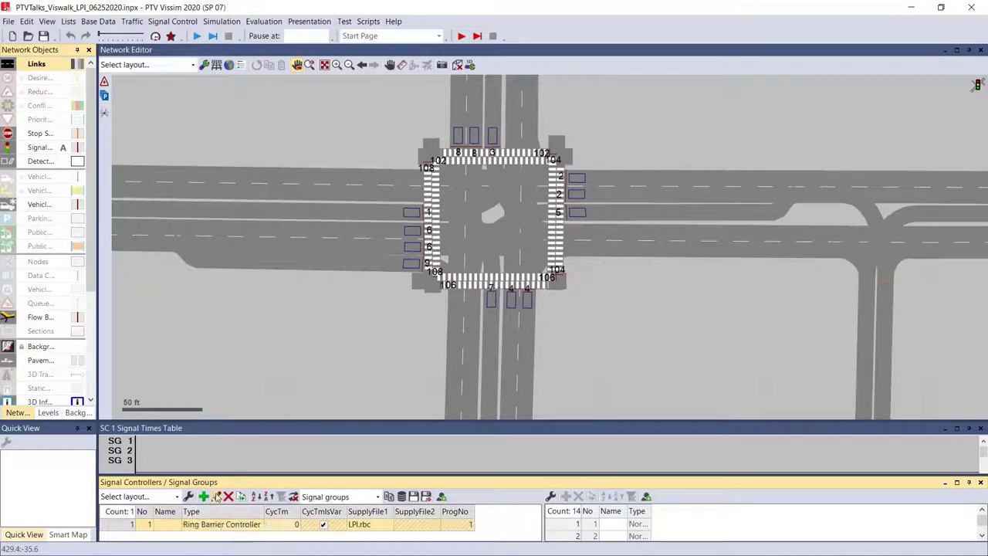
# Open signal controller 1's Ring Barrier Controller signal group editor in Basic View
pyautogui.click(217, 496)
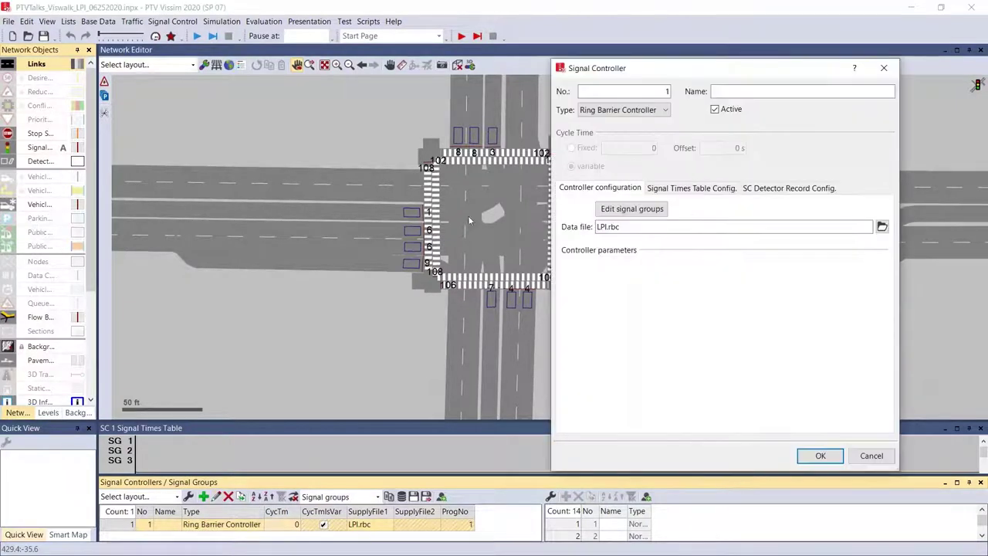
pyautogui.click(627, 210)
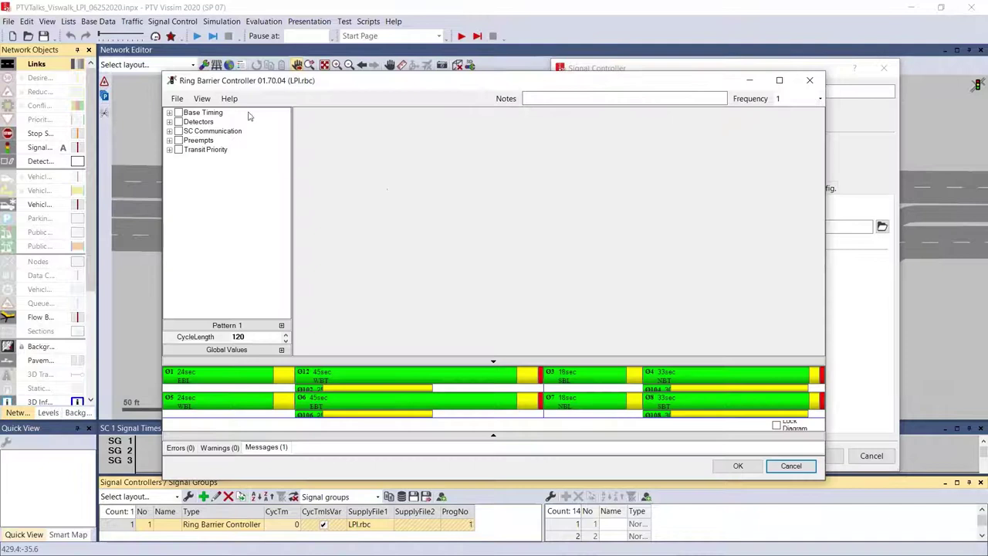
pyautogui.click(209, 105)
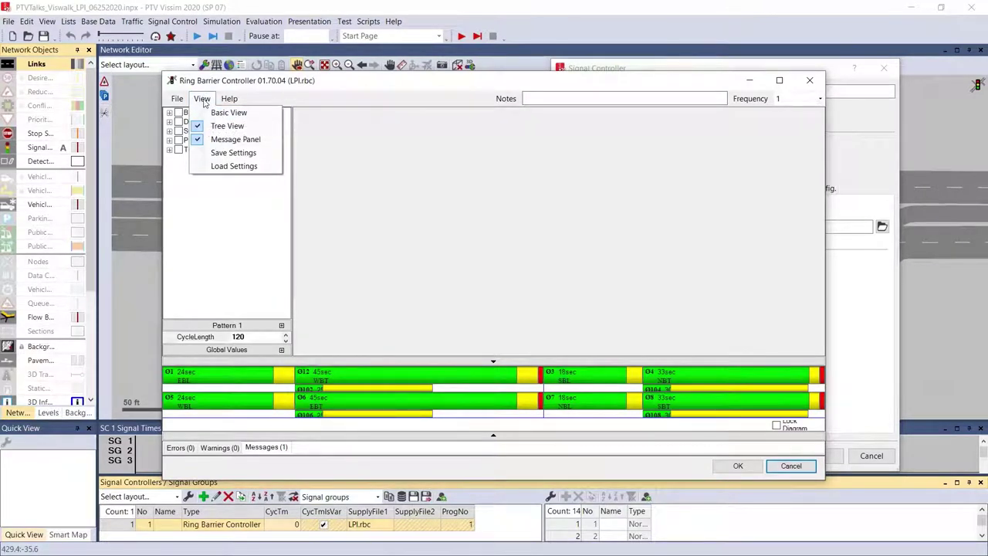
pyautogui.click(204, 103)
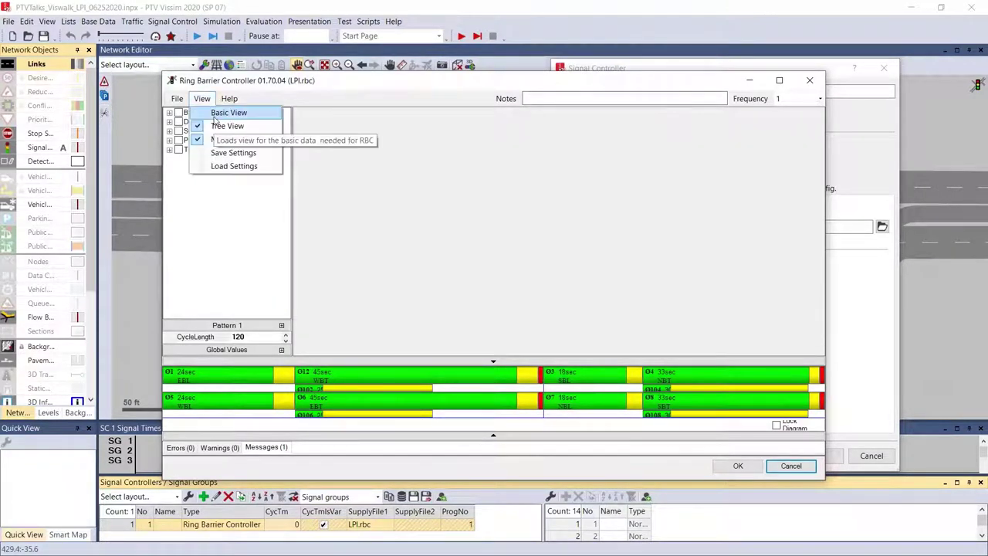
pyautogui.click(216, 114)
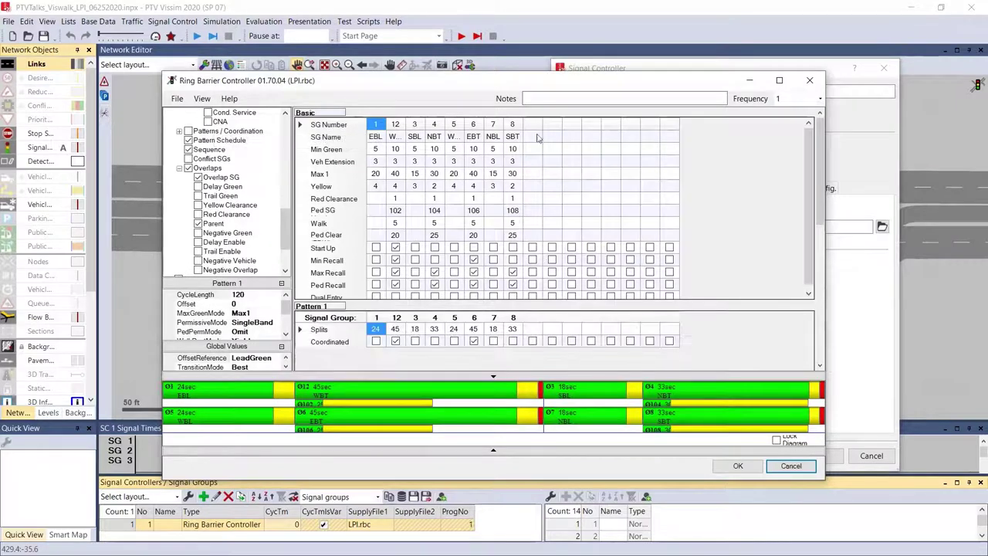
# Maximize the RBC editor and review signal group 6's pedestrian, green and yellow times
pyautogui.moveTo(821, 170); pyautogui.dragTo(821, 134)
pyautogui.doubleClick(717, 72)
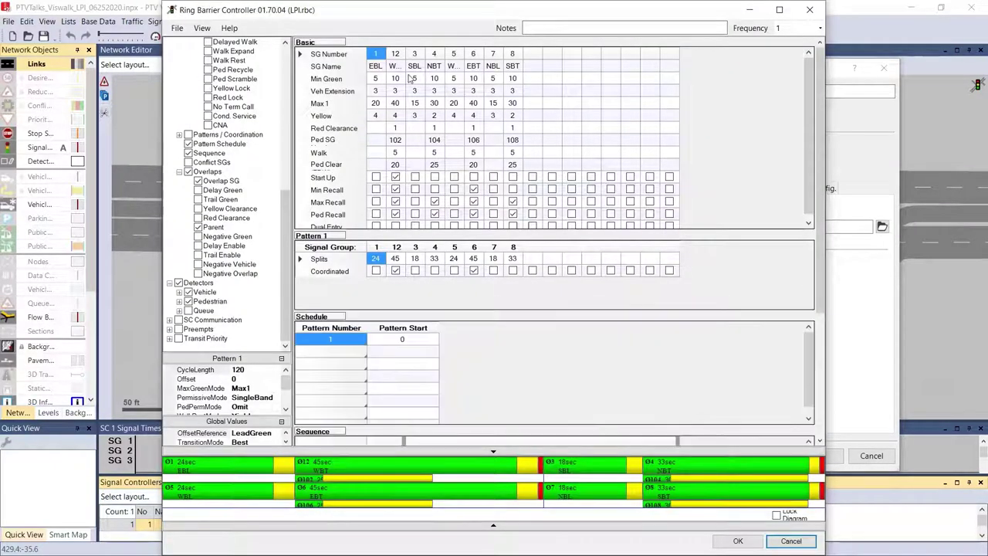
pyautogui.click(473, 54)
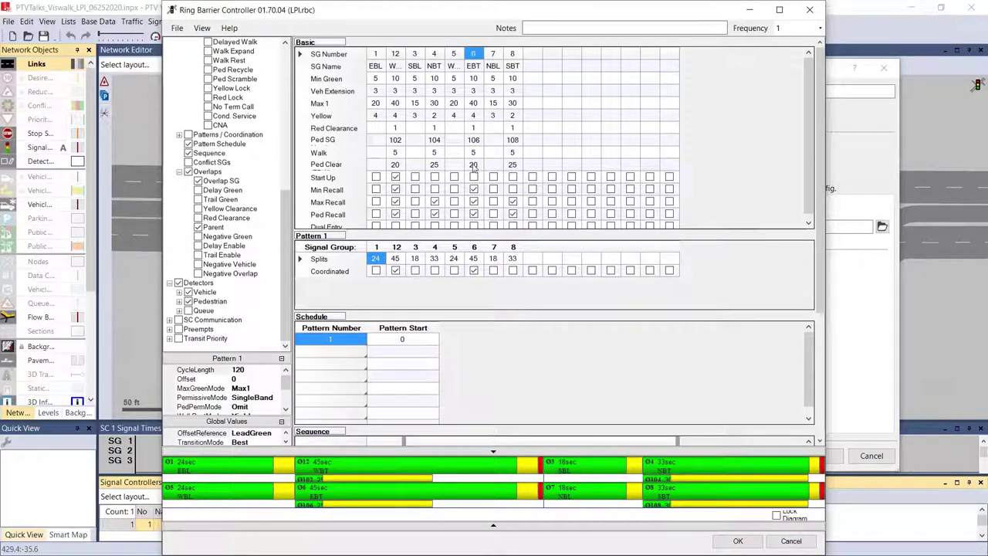
pyautogui.moveTo(473, 143); pyautogui.dragTo(473, 165)
pyautogui.moveTo(471, 78); pyautogui.dragTo(474, 123)
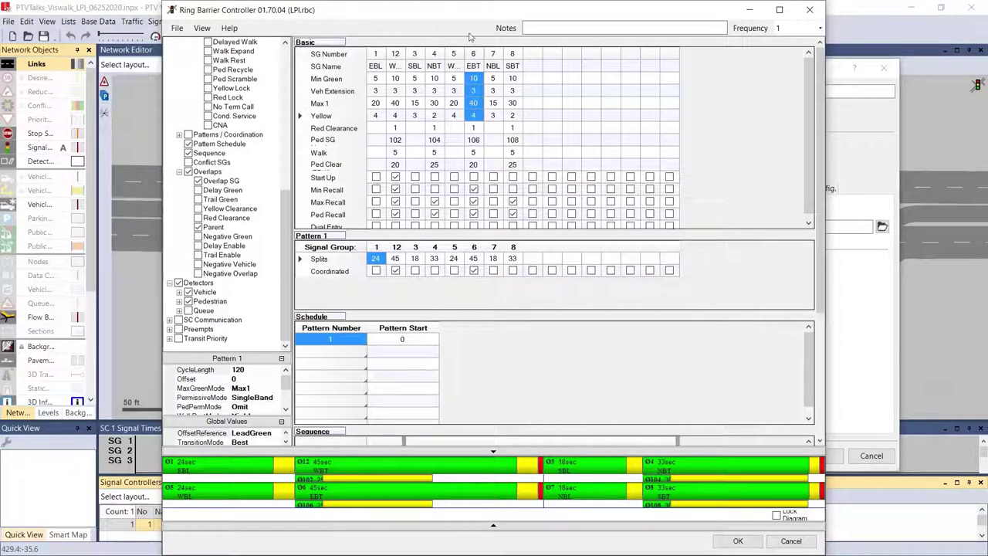
pyautogui.moveTo(451, 13); pyautogui.dragTo(534, 13)
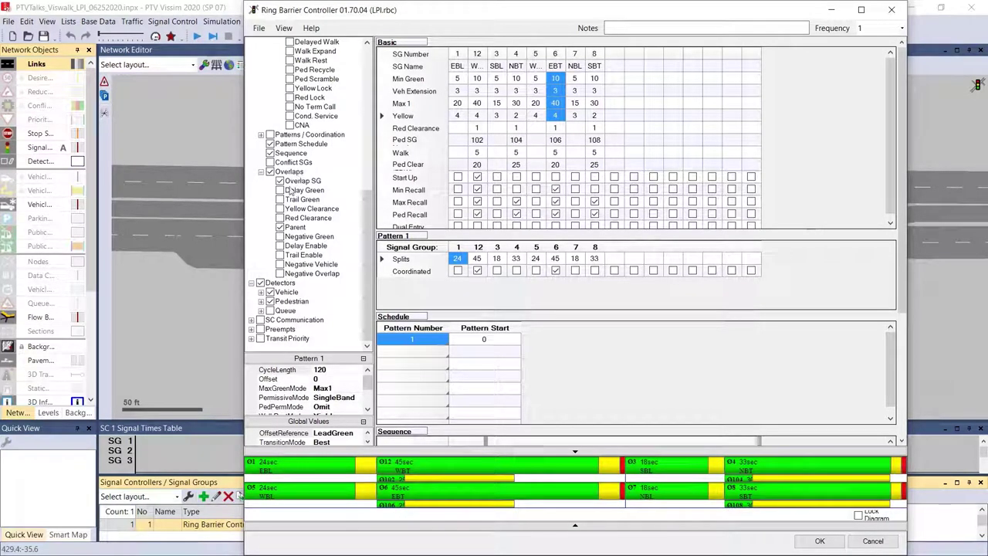
# Enable the Delay Green and Delay Enable overlap parameters, then shrink the editor
pyautogui.click(281, 191)
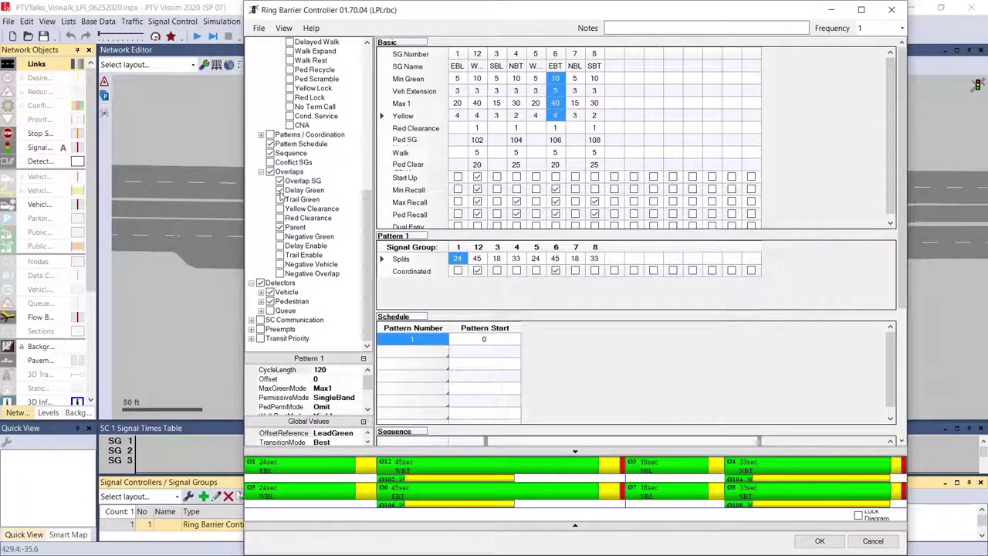
pyautogui.click(280, 246)
pyautogui.moveTo(903, 146)
pyautogui.mouseDown()
pyautogui.moveTo(903, 163)
pyautogui.moveTo(780, 305)
pyautogui.mouseUp()
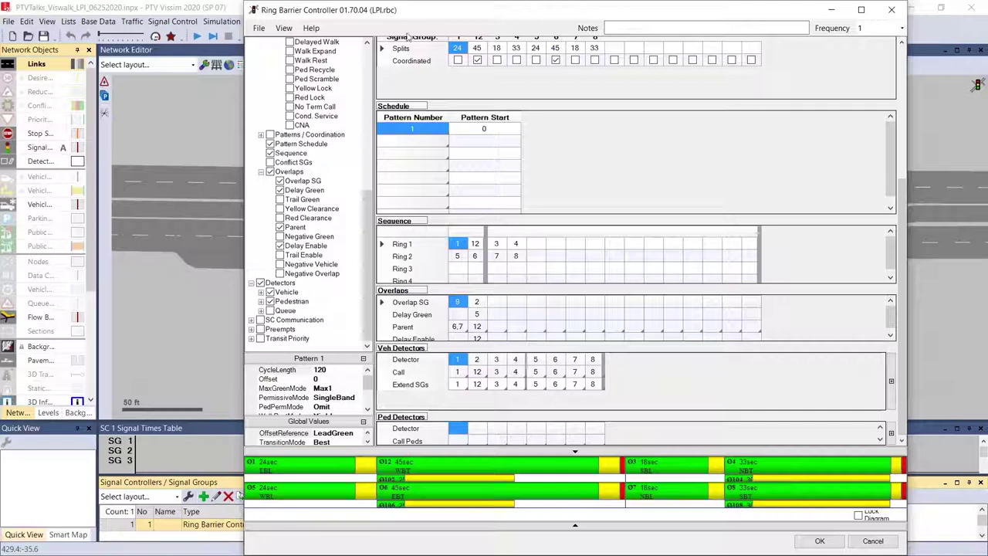
pyautogui.moveTo(410, 38); pyautogui.dragTo(637, 49)
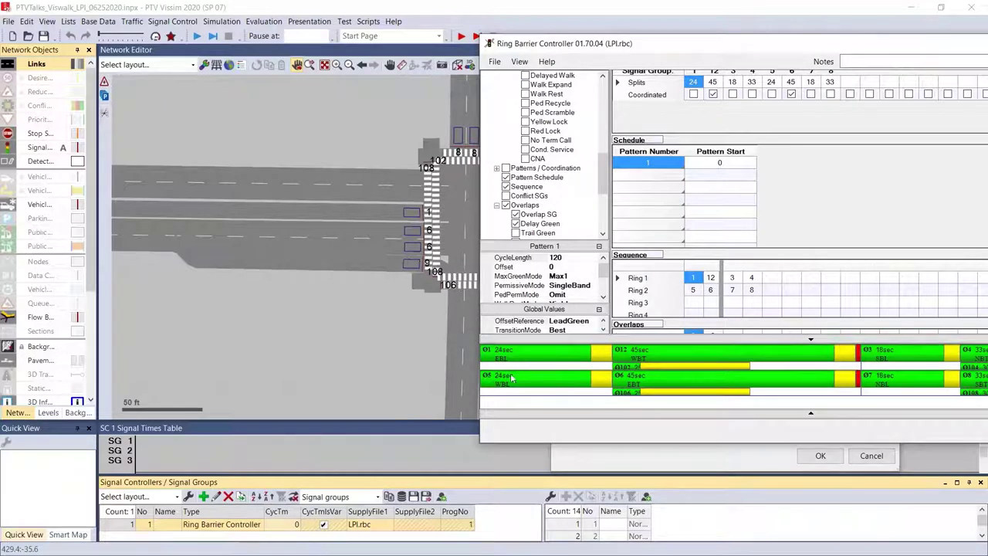
# Give the first overlap a 5-second Delay Green with Delay Enable on phase 6
pyautogui.moveTo(676, 47)
pyautogui.mouseDown()
pyautogui.moveTo(466, 69)
pyautogui.moveTo(343, 1)
pyautogui.mouseUp()
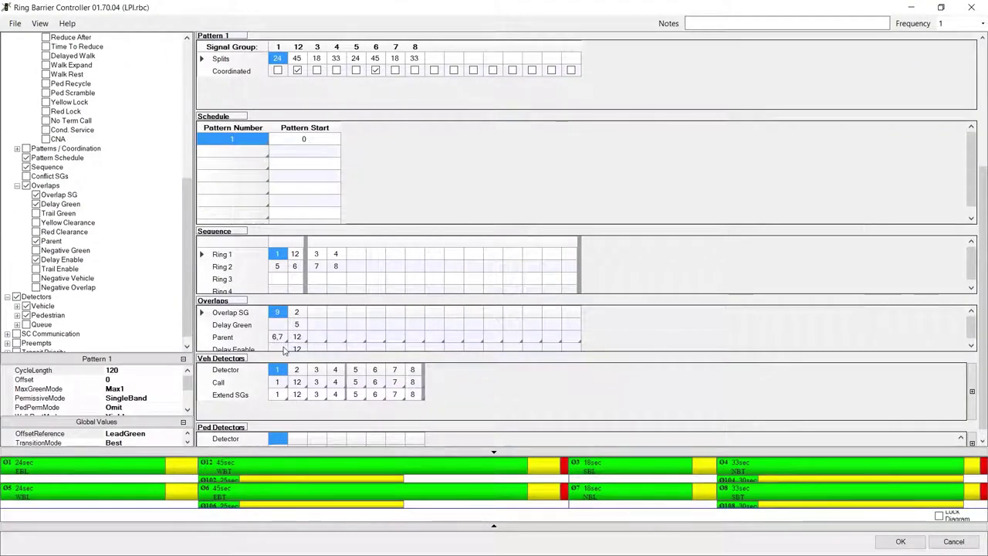
pyautogui.scroll(-1, 282, 348)
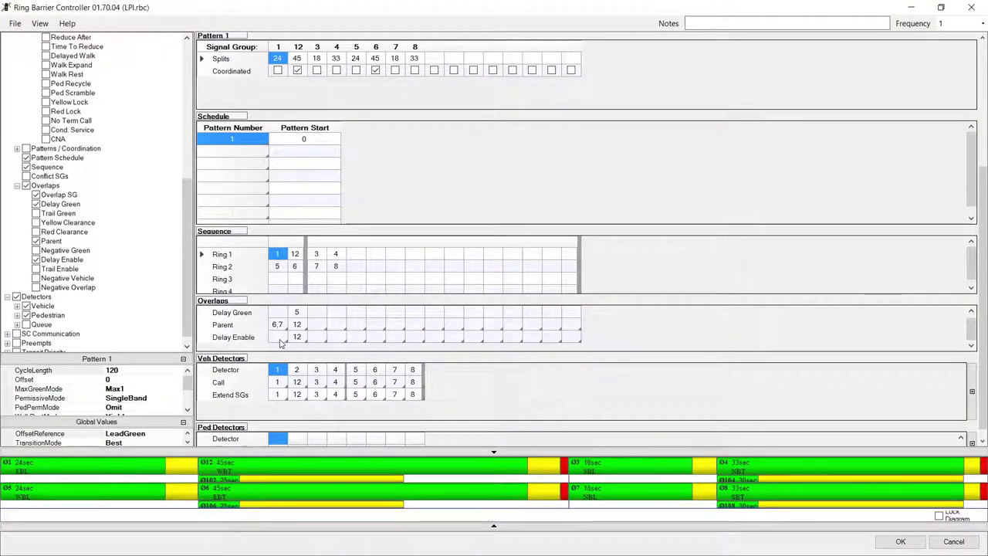
pyautogui.scroll(1, 283, 341)
pyautogui.click(283, 330)
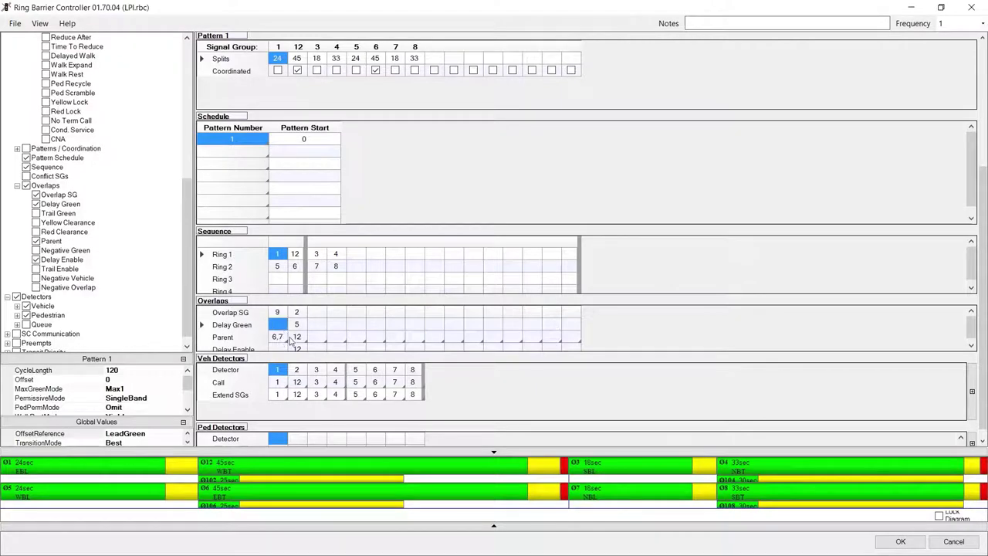
pyautogui.write('5')
pyautogui.click(271, 350)
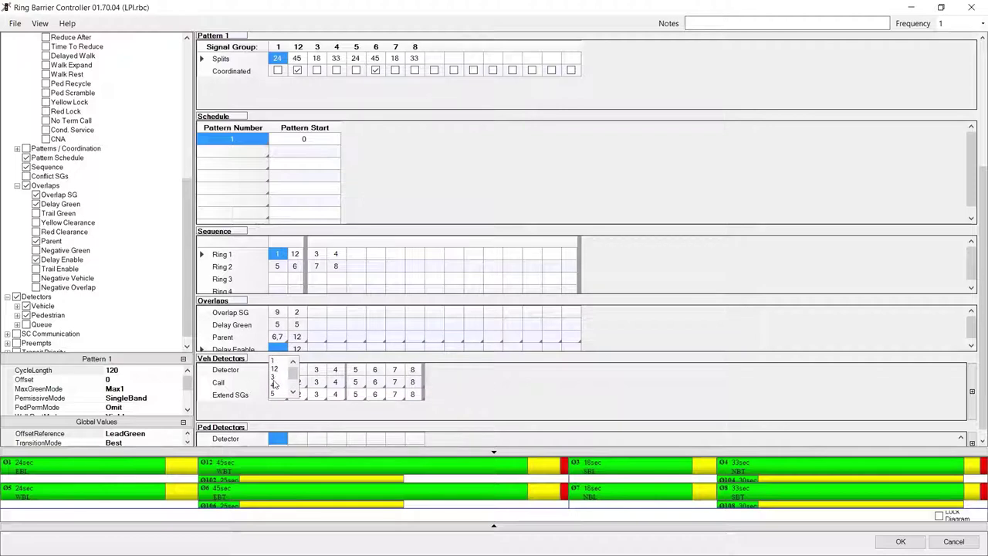
pyautogui.moveTo(293, 372); pyautogui.dragTo(294, 385)
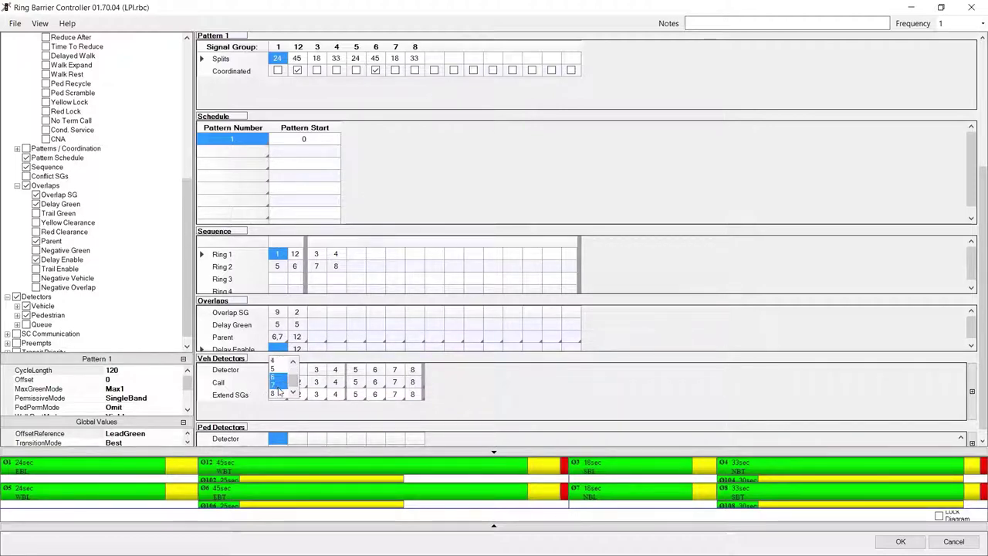
pyautogui.click(356, 313)
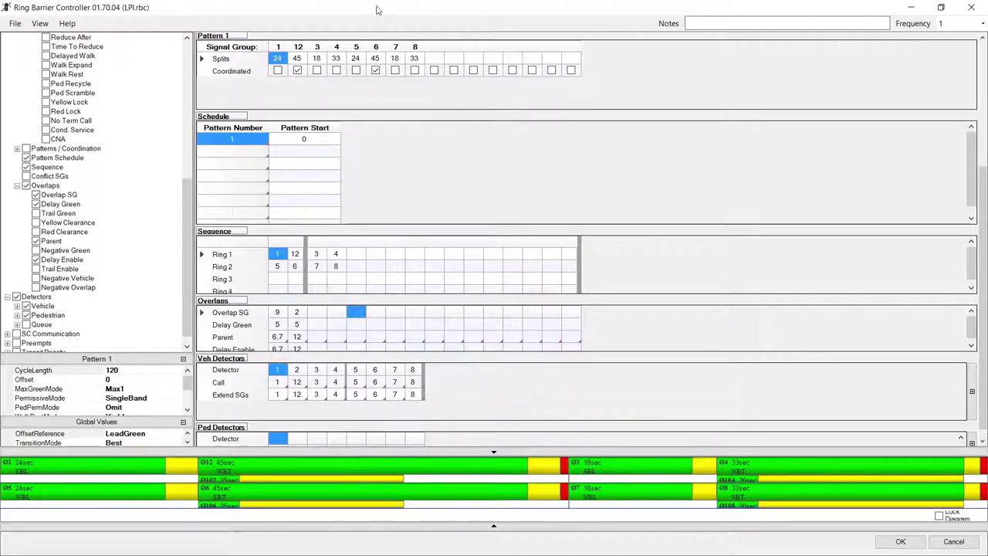
pyautogui.click(277, 349)
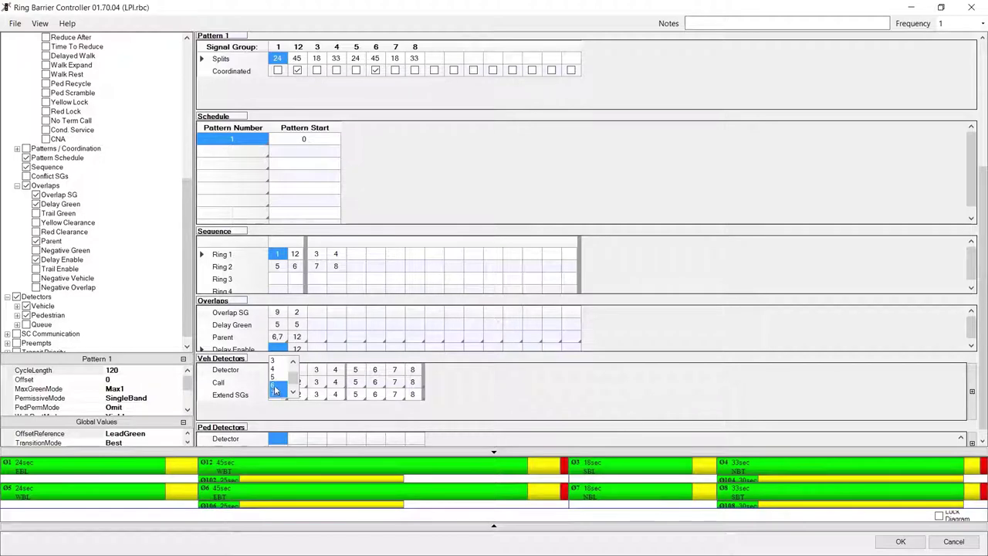
pyautogui.click(337, 313)
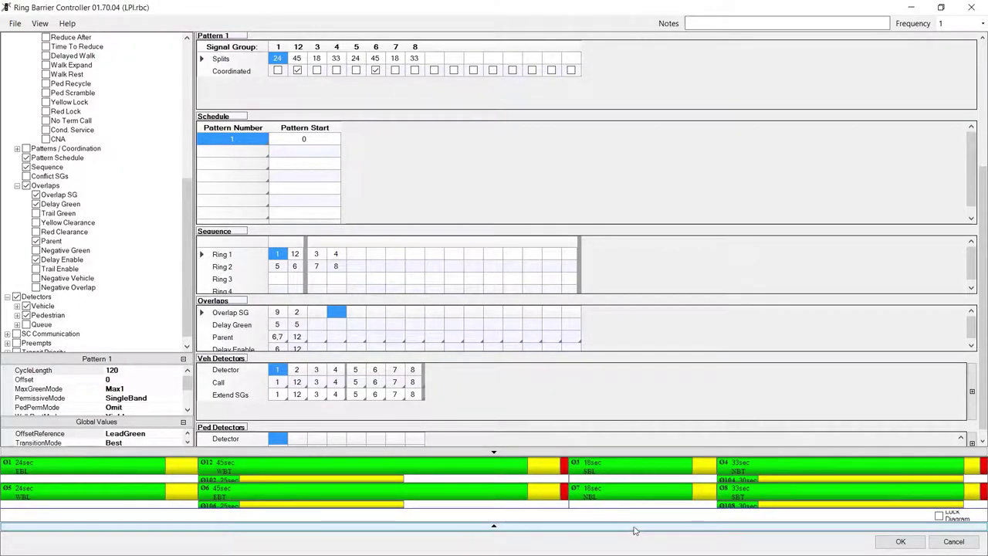
# Resize the editor beside the intersection and recheck overlap 9's 5-second delay green
pyautogui.moveTo(522, 6)
pyautogui.mouseDown()
pyautogui.moveTo(811, 182)
pyautogui.moveTo(787, 128)
pyautogui.mouseUp()
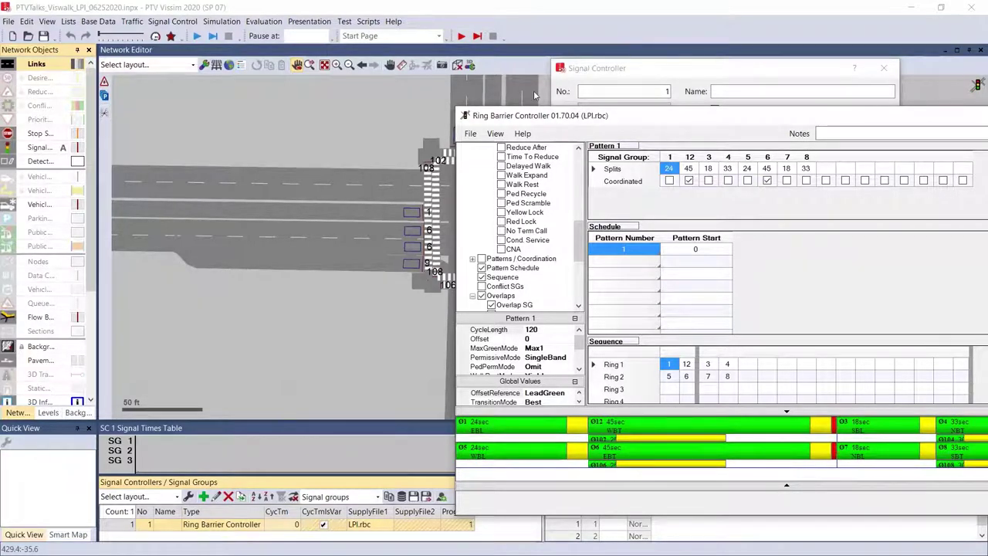
pyautogui.moveTo(549, 121); pyautogui.dragTo(717, 120)
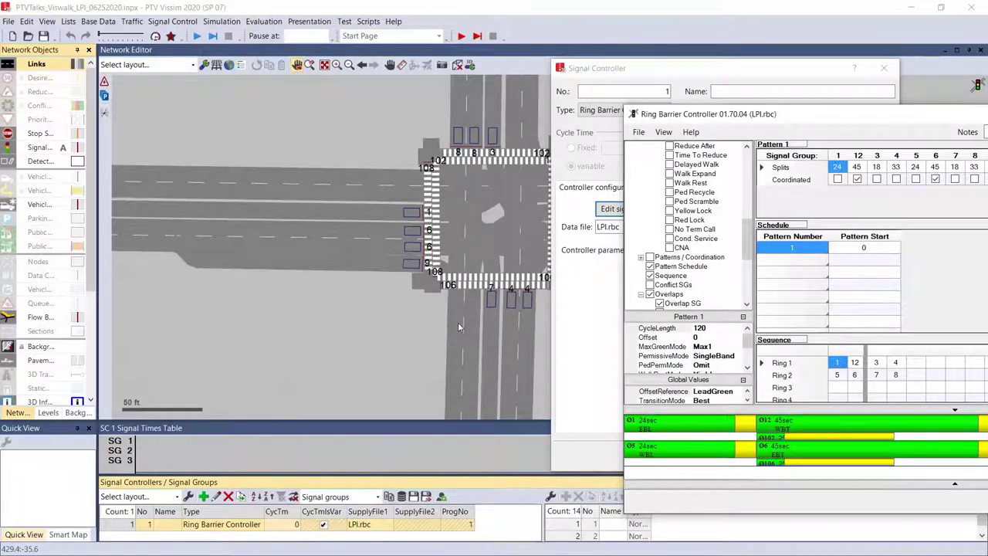
pyautogui.doubleClick(803, 117)
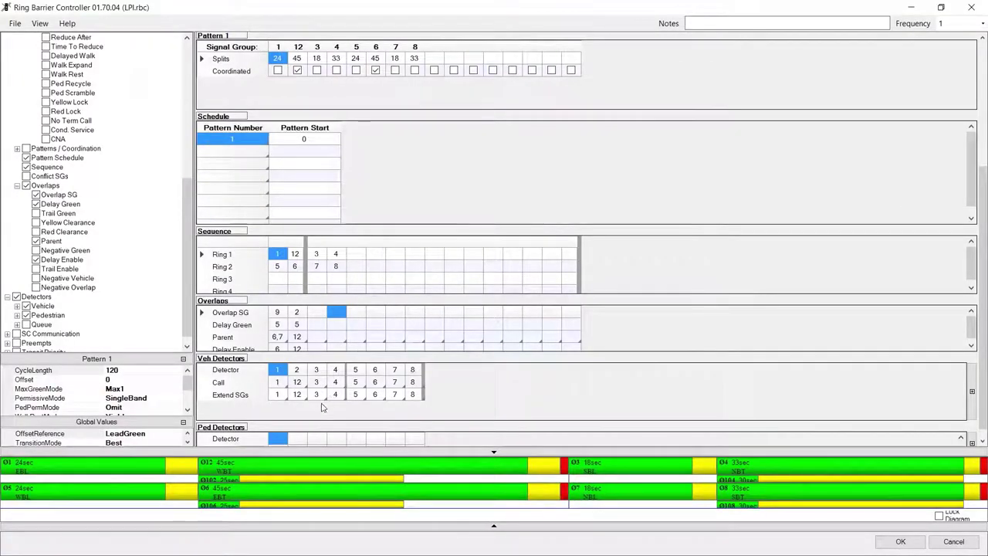
pyautogui.click(278, 325)
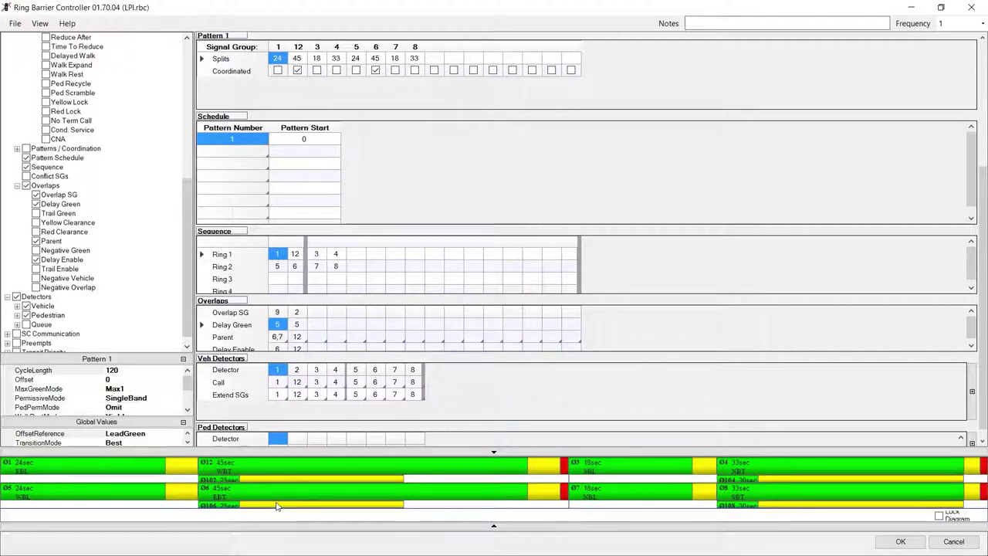
pyautogui.scroll(2, 380, 294)
pyautogui.scroll(2, 419, 255)
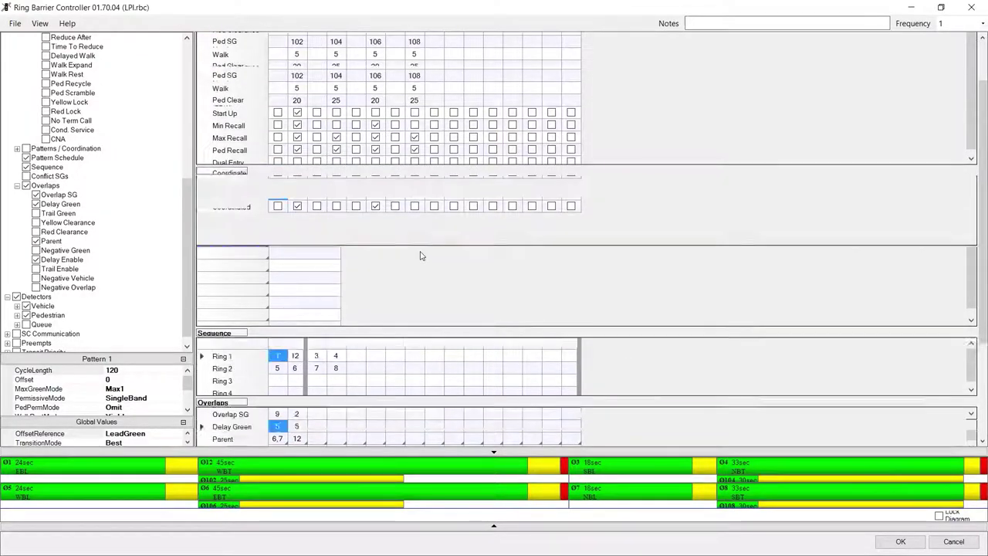
pyautogui.scroll(2, 386, 347)
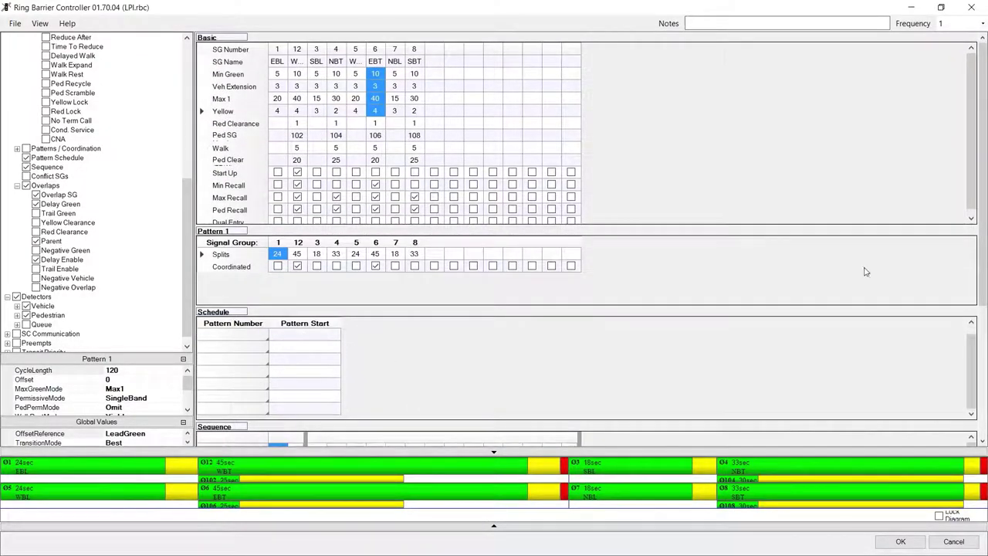
pyautogui.moveTo(984, 126); pyautogui.dragTo(984, 229)
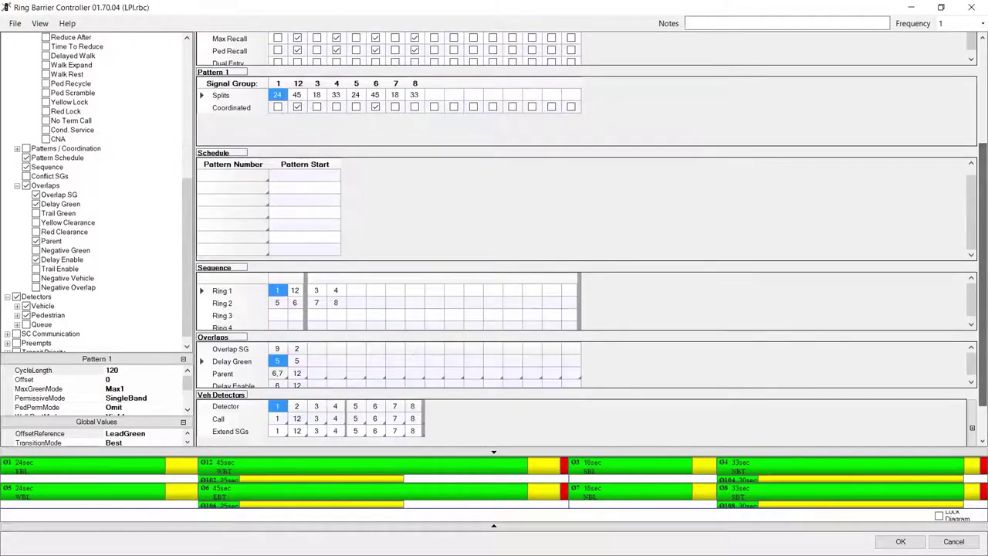
pyautogui.scroll(5, 339, 308)
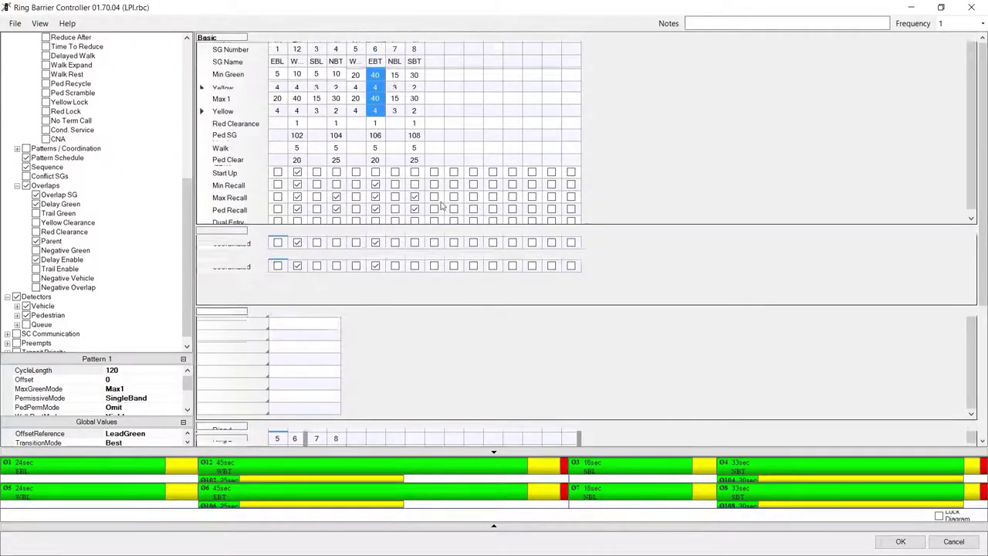
# Compare signal group 6's basic timing with overlap 9's delay green value
pyautogui.click(377, 51)
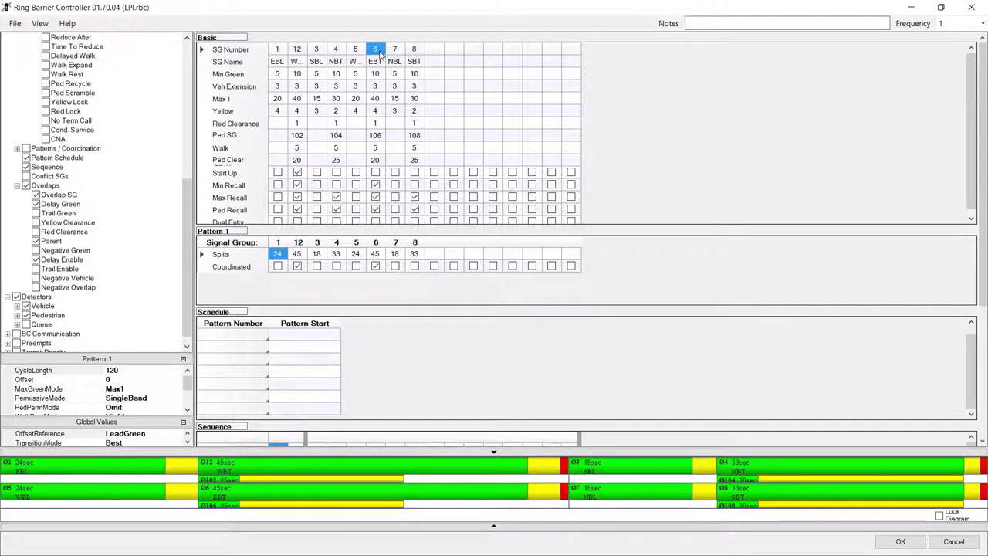
pyautogui.moveTo(982, 177)
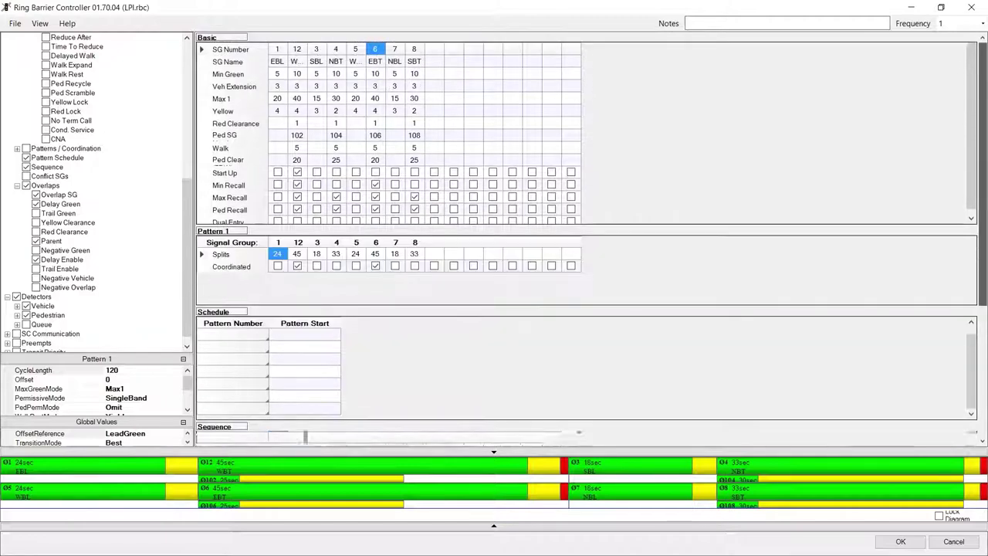
pyautogui.scroll(-3, 983, 261)
pyautogui.scroll(3, 983, 261)
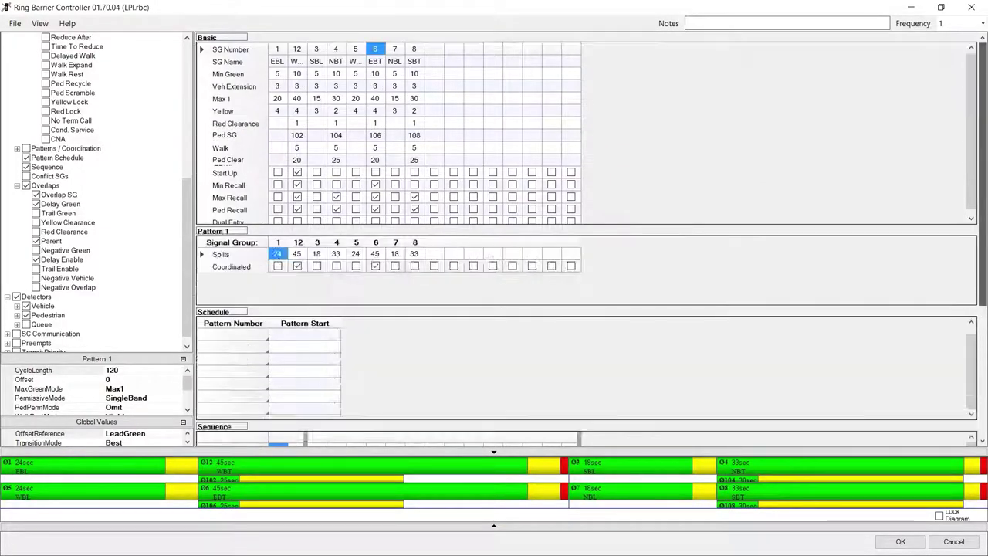
pyautogui.scroll(-5, 788, 429)
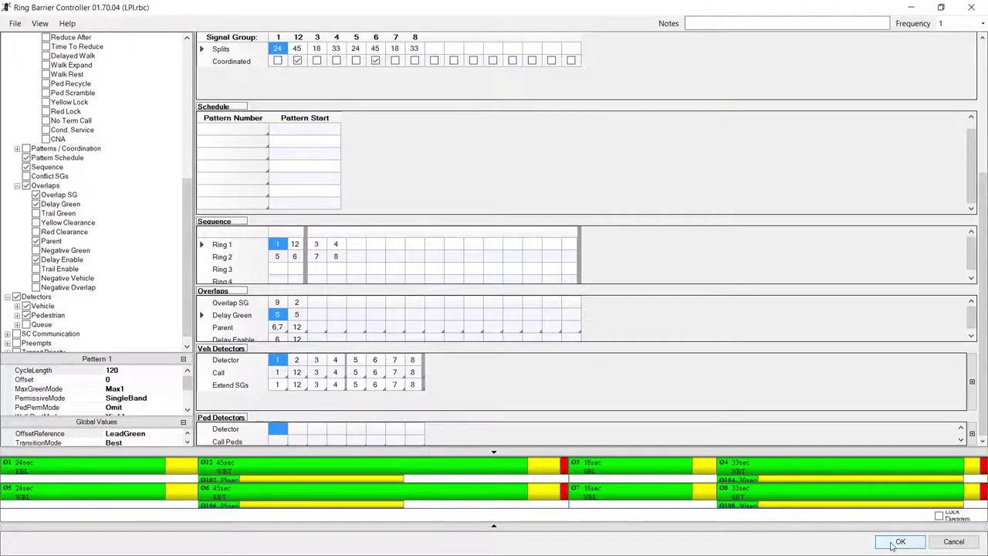
pyautogui.scroll(5, 399, 289)
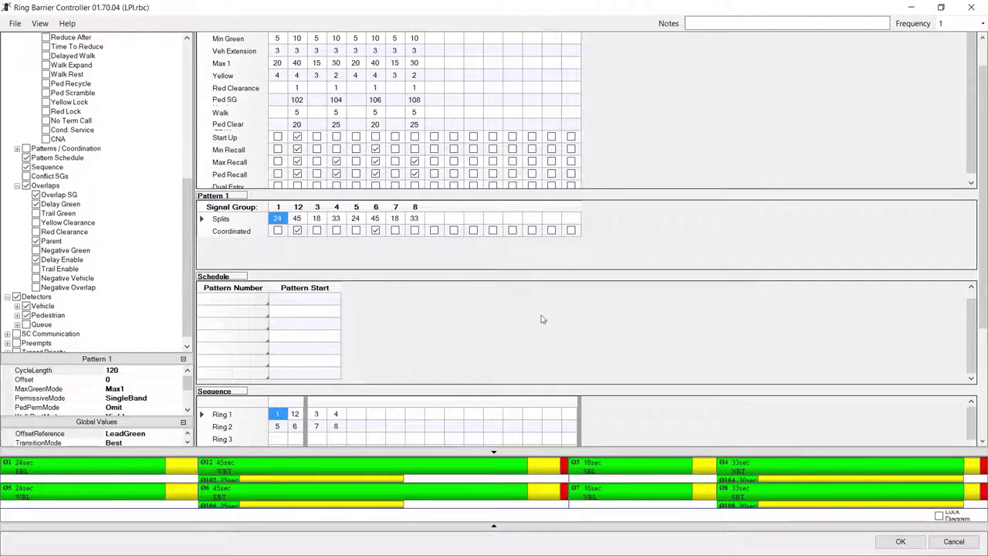
pyautogui.scroll(-5, 463, 348)
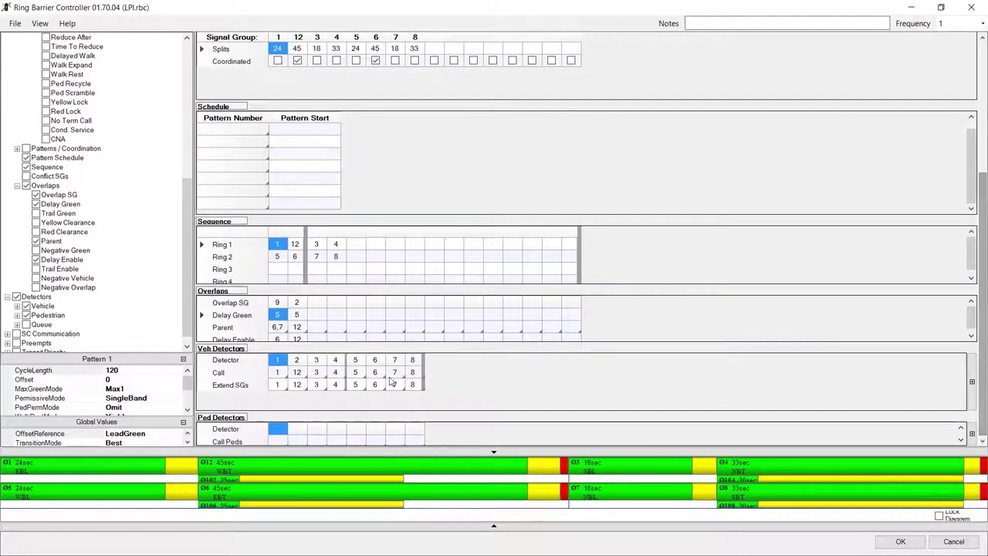
pyautogui.click(277, 315)
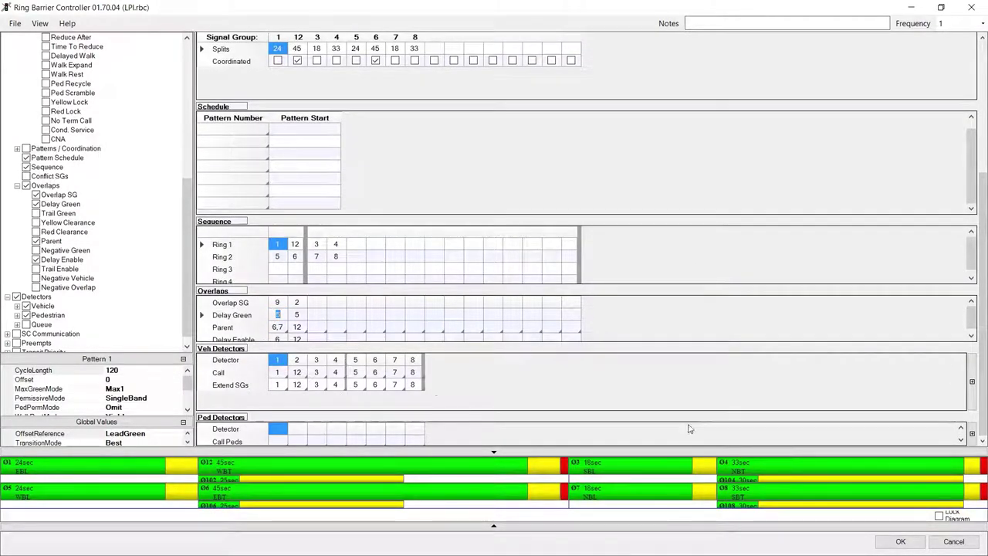
# Close the controller dialogs and keep signal head 7 assigned to signal group 1 - 2
pyautogui.click(899, 541)
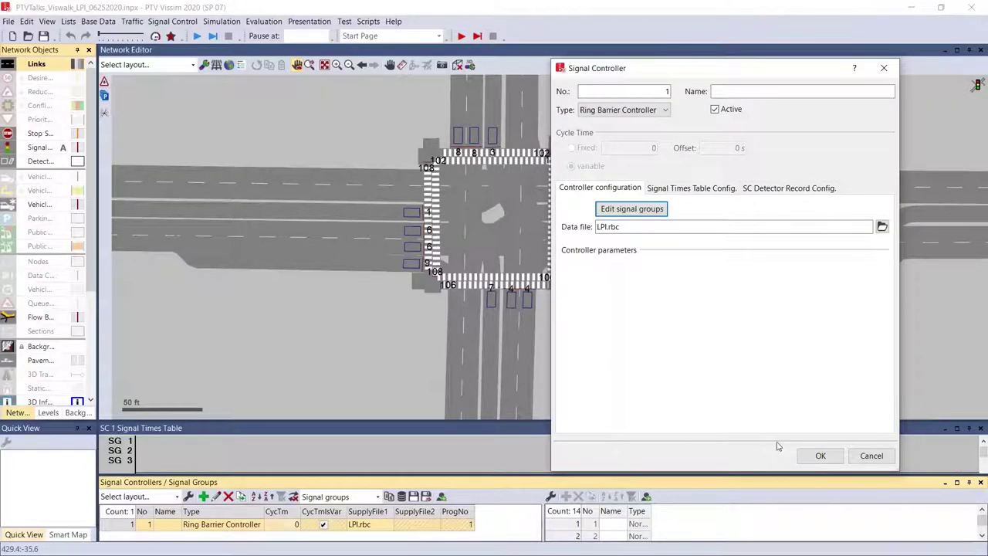
pyautogui.click(820, 455)
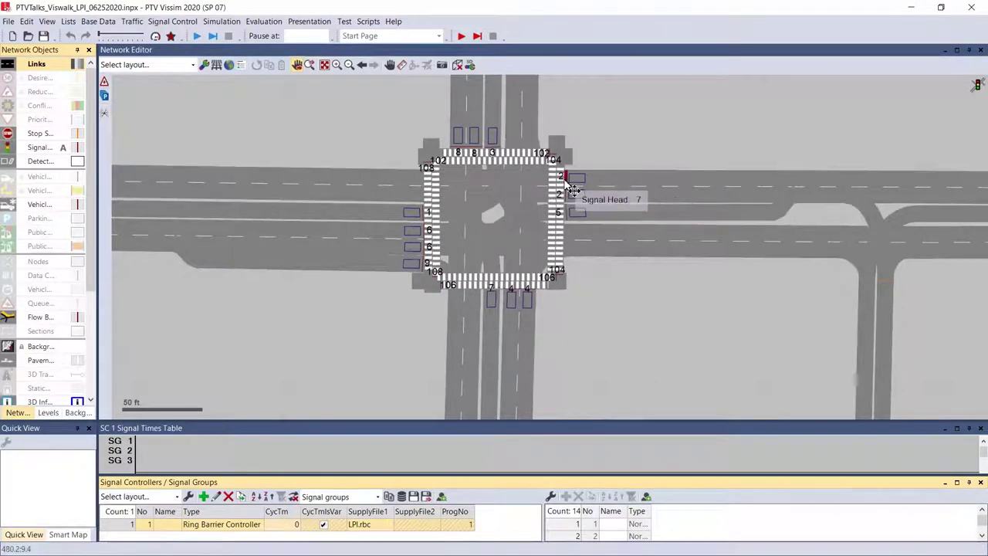
pyautogui.doubleClick(571, 188)
pyautogui.click(705, 137)
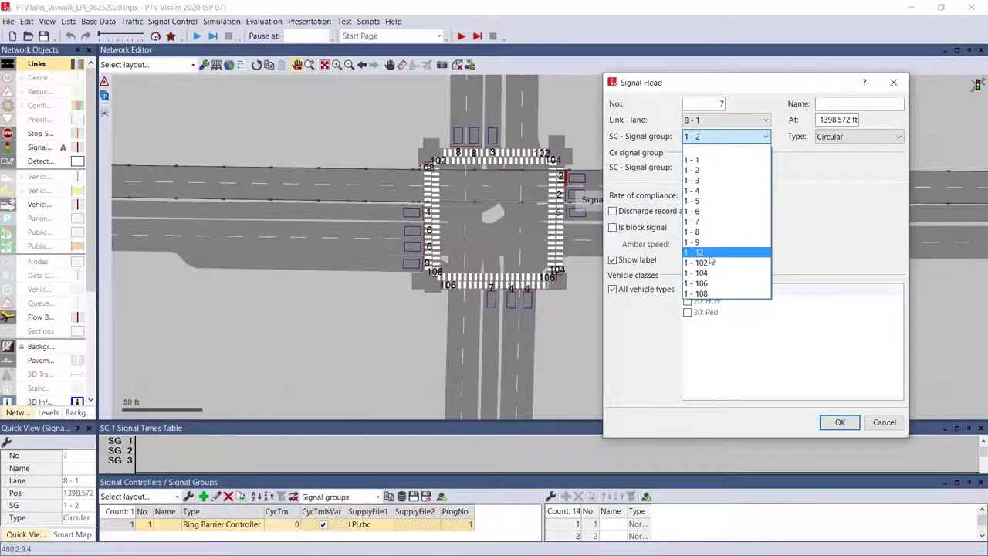
pyautogui.click(696, 172)
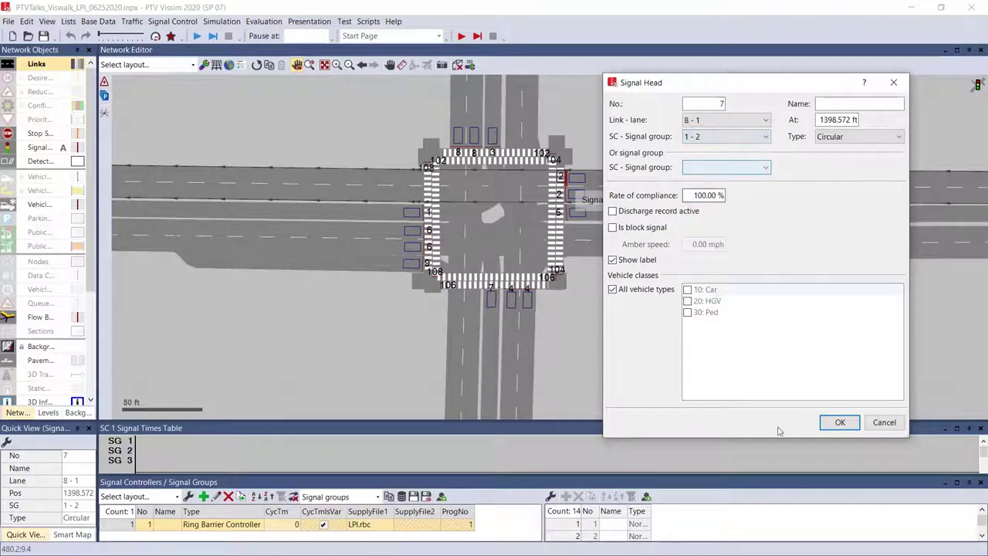
pyautogui.click(832, 426)
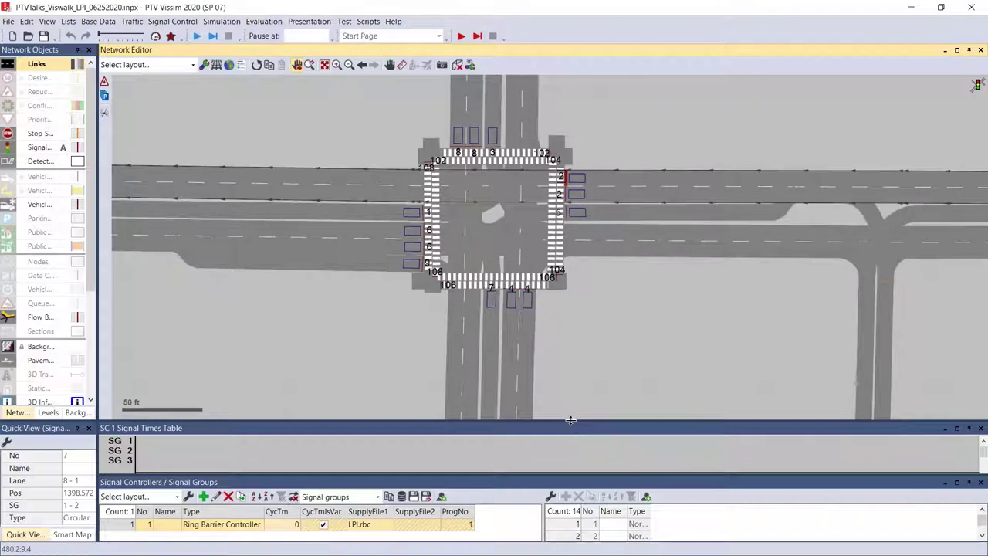
# Enlarge the Signal Times Table and start a continuous test run
pyautogui.moveTo(570, 421); pyautogui.dragTo(570, 311)
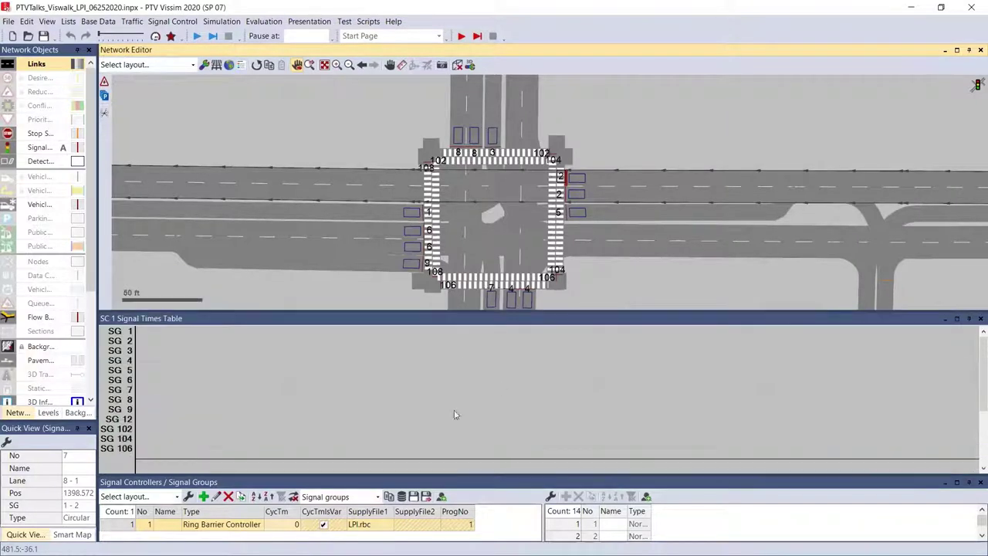
pyautogui.rightClick(120, 531)
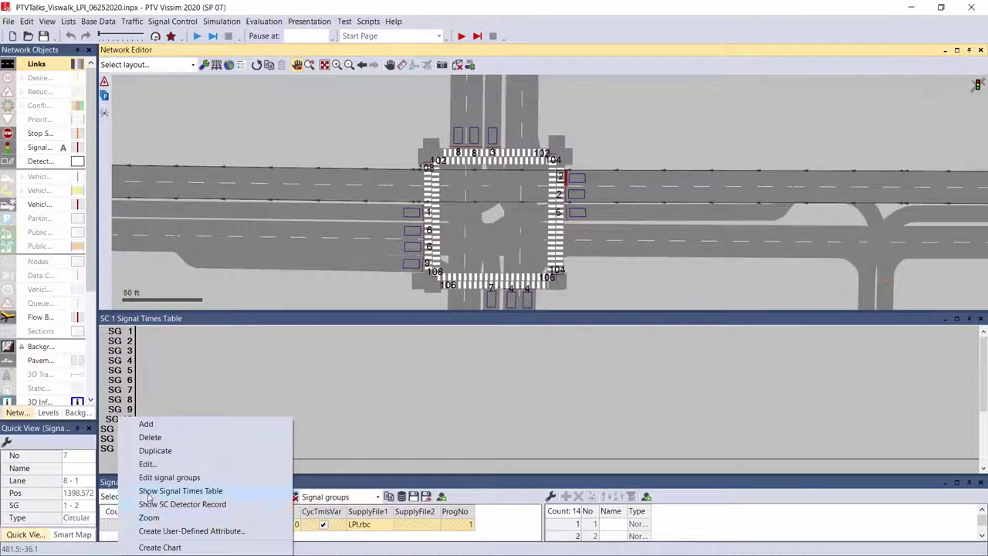
pyautogui.click(210, 297)
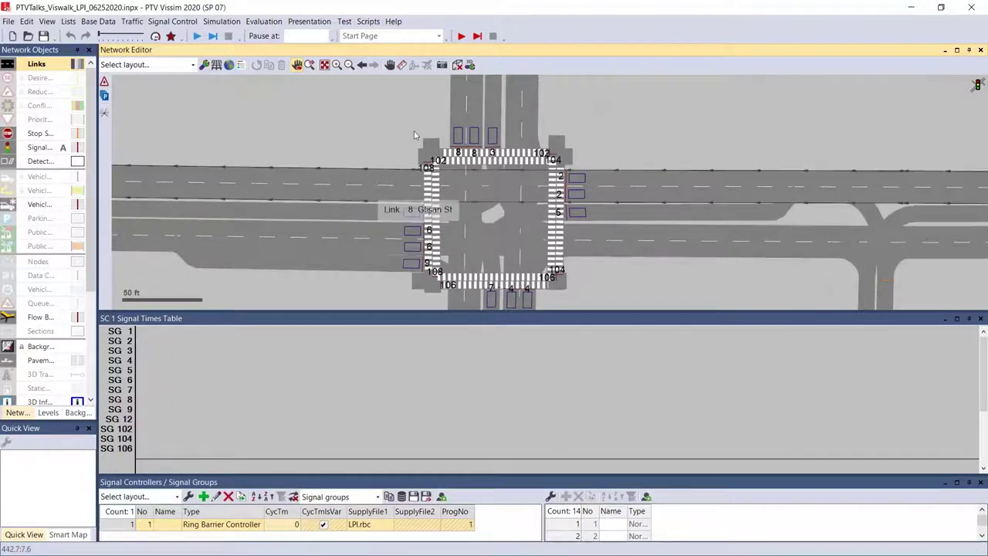
pyautogui.click(460, 37)
pyautogui.click(460, 37)
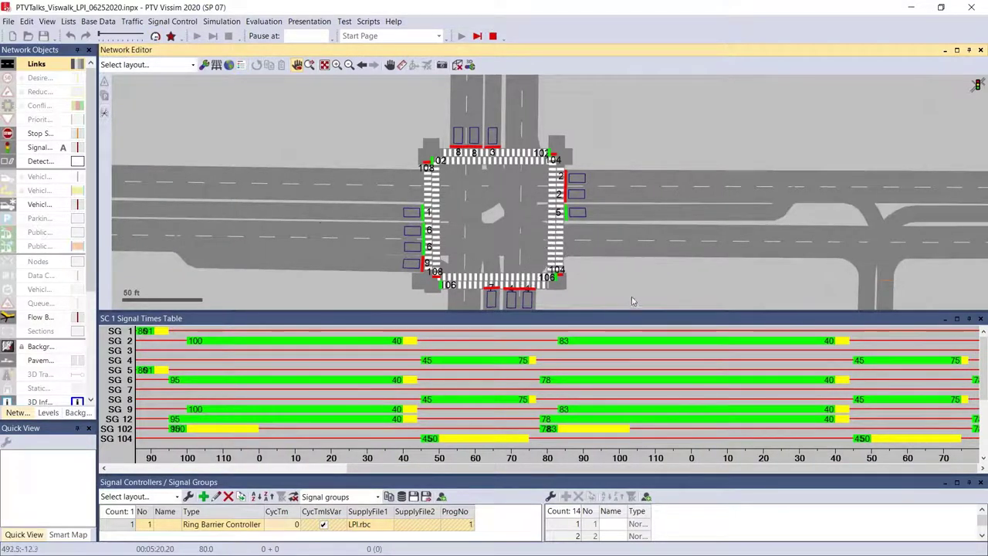
# Pause the test run with Space, then resume continuous running
pyautogui.press('space')
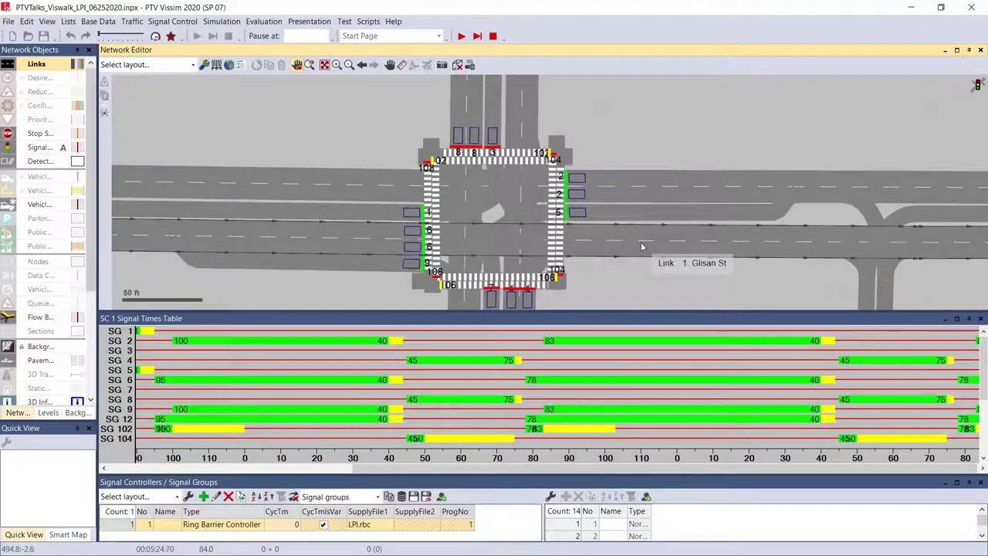
pyautogui.click(462, 37)
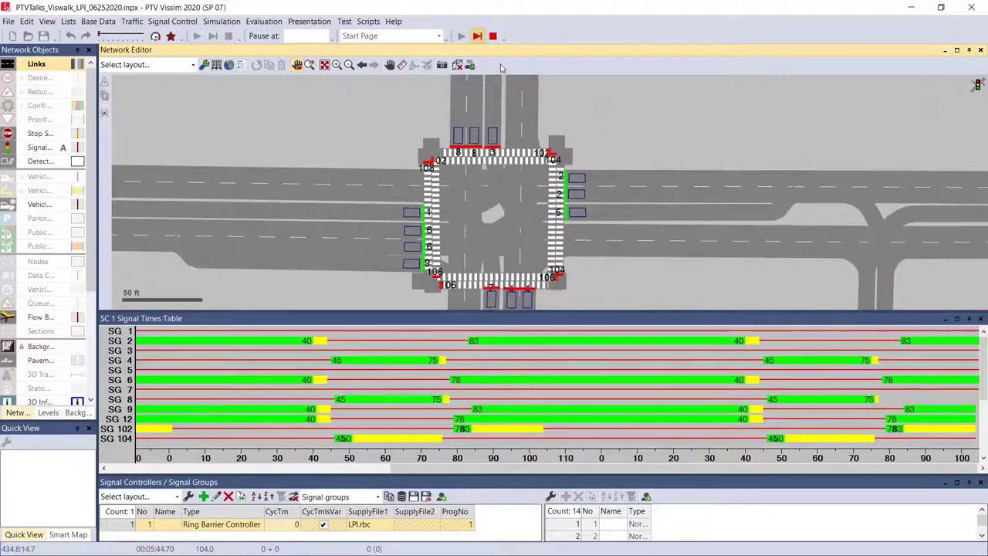
# Pause the run and measure the 5-second gap between phase 6 and phase 2 greens
pyautogui.click(887, 416)
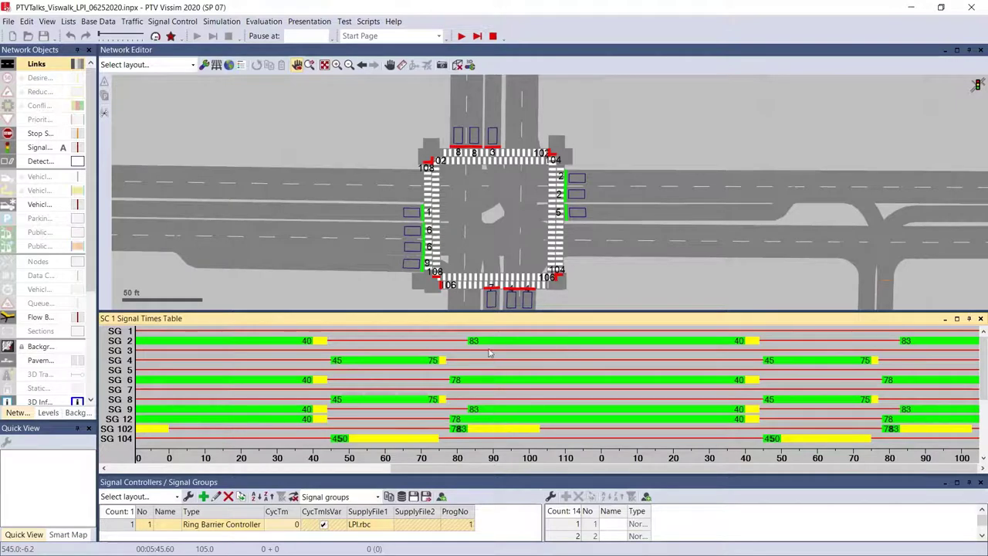
pyautogui.moveTo(468, 340); pyautogui.dragTo(451, 351)
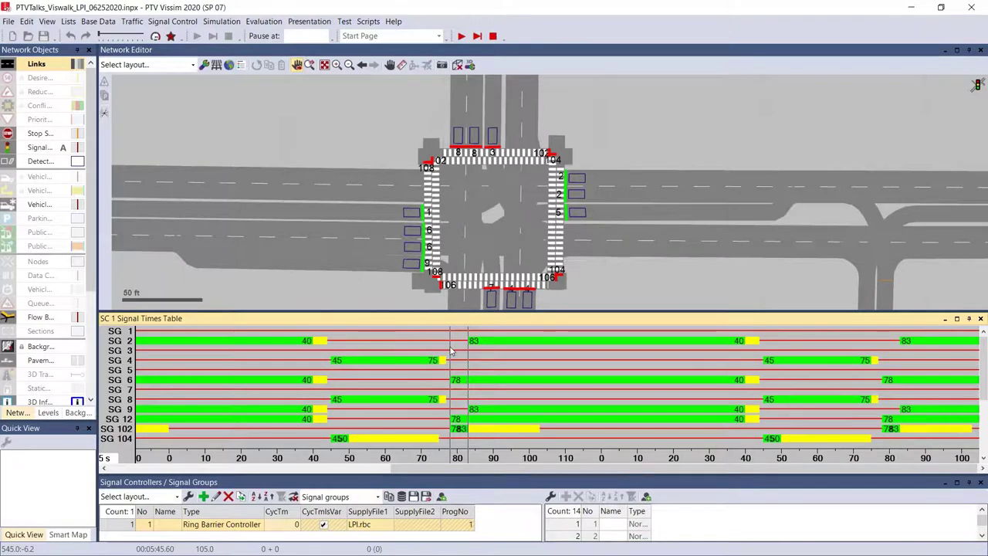
pyautogui.moveTo(452, 351)
pyautogui.mouseDown()
pyautogui.moveTo(123, 417)
pyautogui.moveTo(453, 419)
pyautogui.mouseUp()
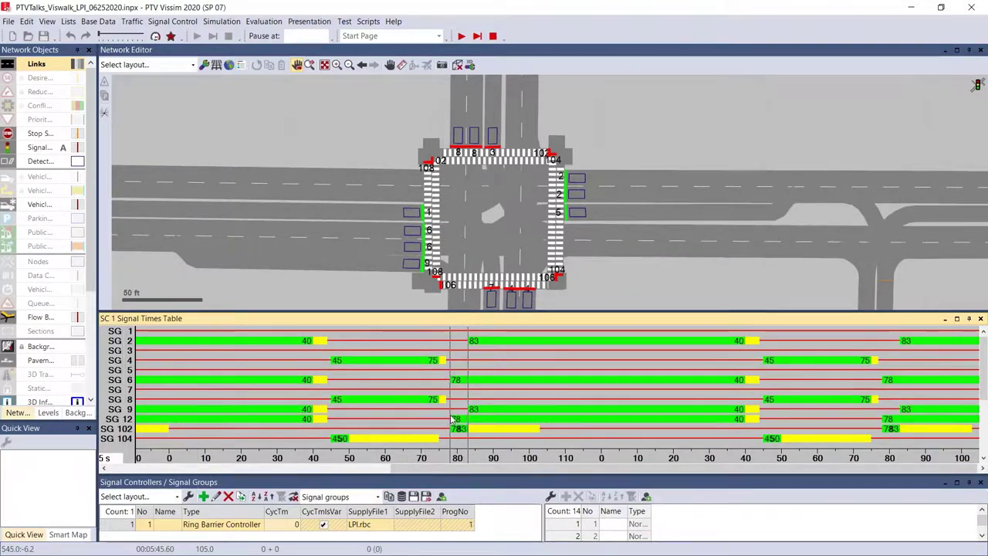
pyautogui.click(589, 105)
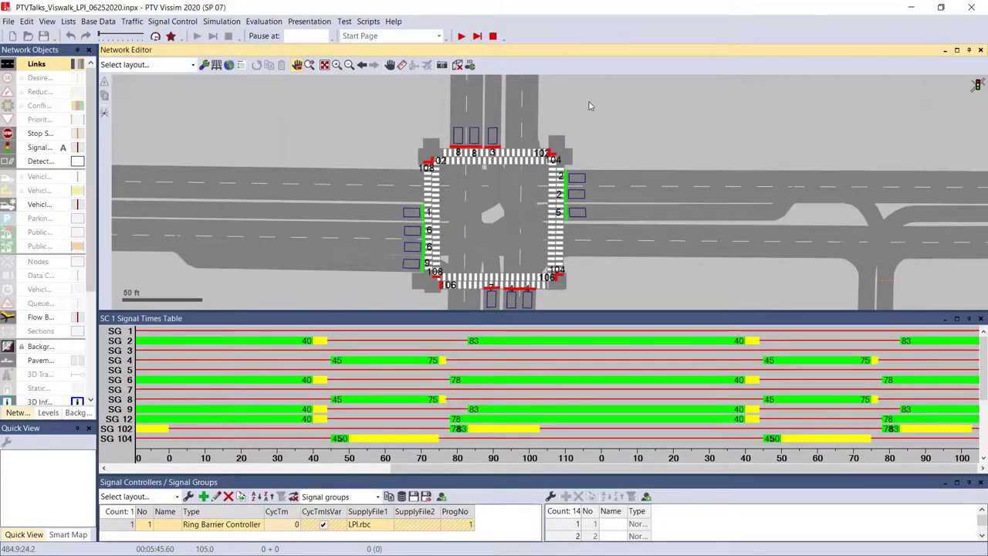